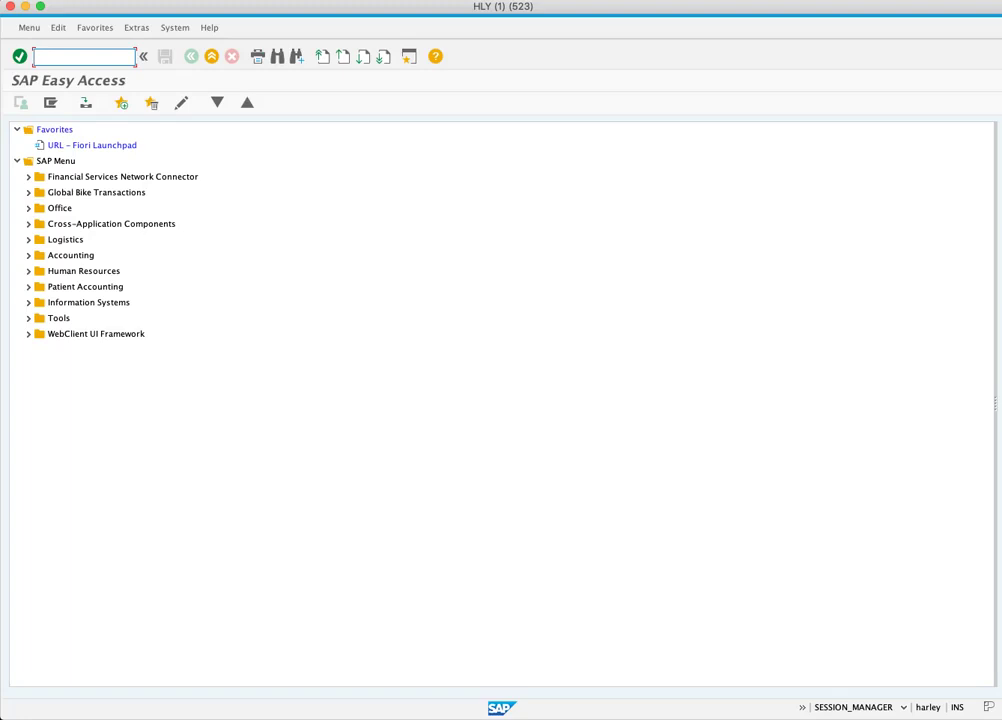
# Run transaction code MM01 to begin creating a new material
pyautogui.write('MM01')
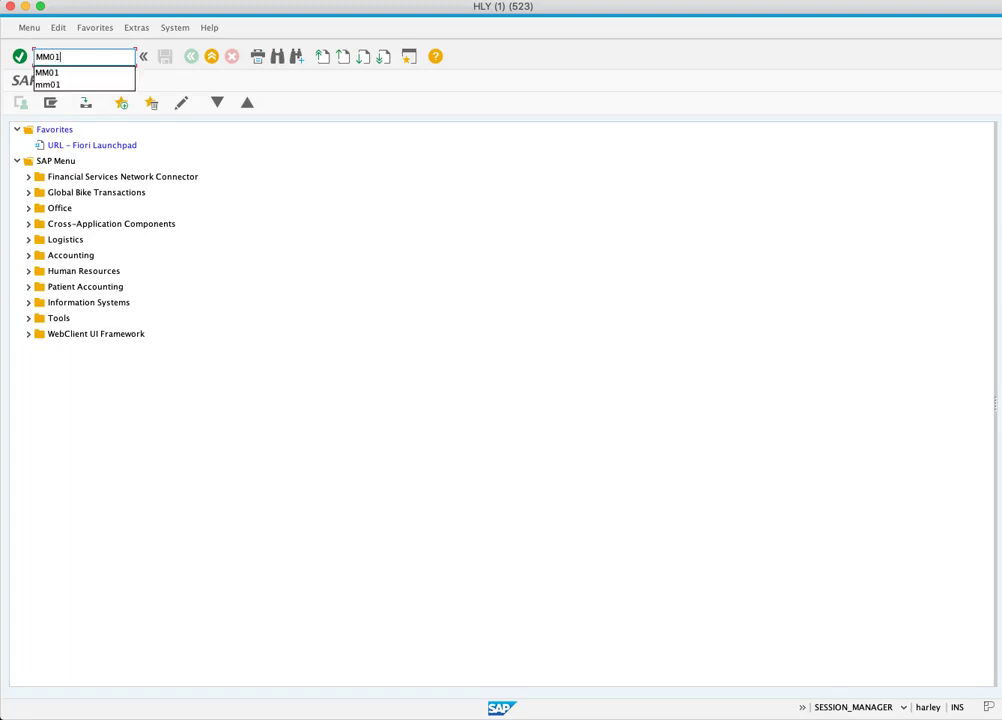
pyautogui.press('Return')
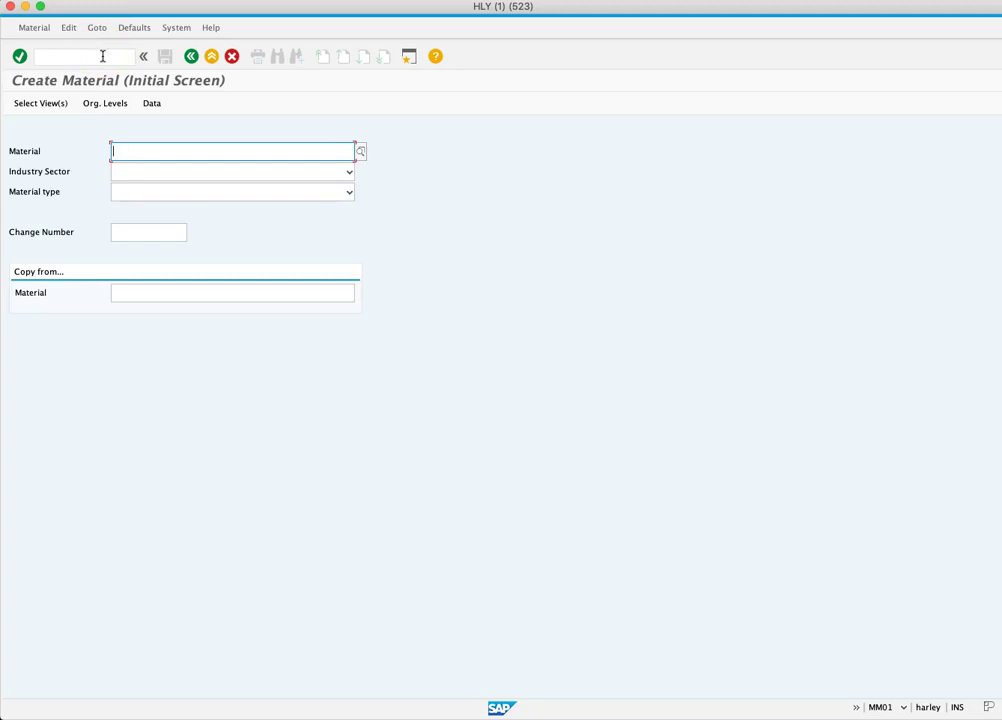
# Enter material number BOLT2023 and choose industry sector Mechanical engineering
pyautogui.write('BOLT')
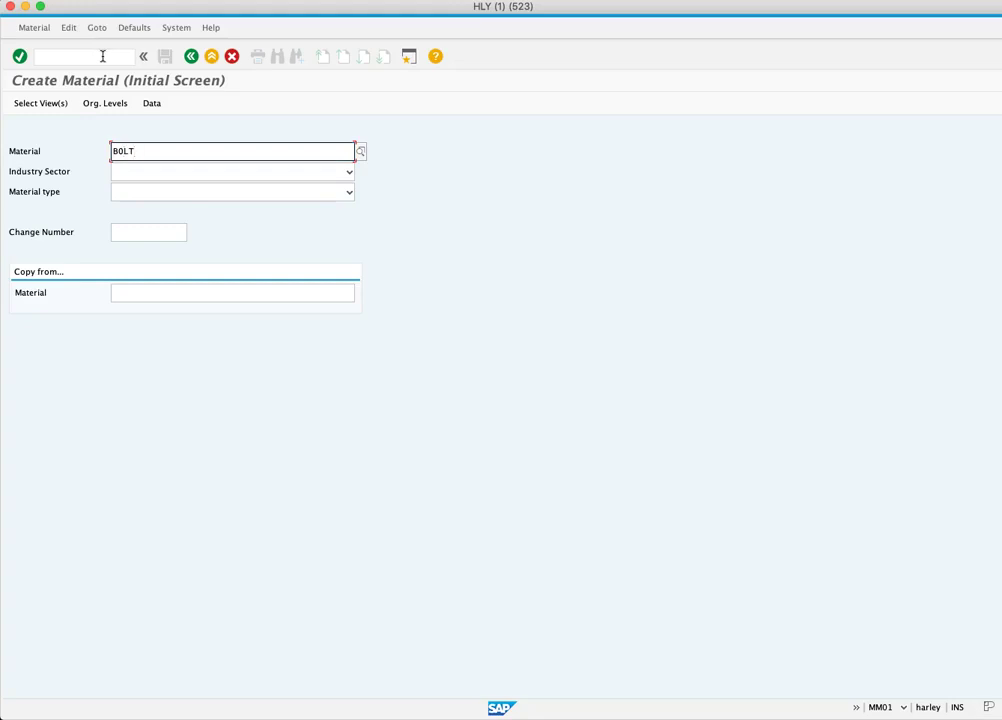
pyautogui.write('2023')
pyautogui.click(155, 87)
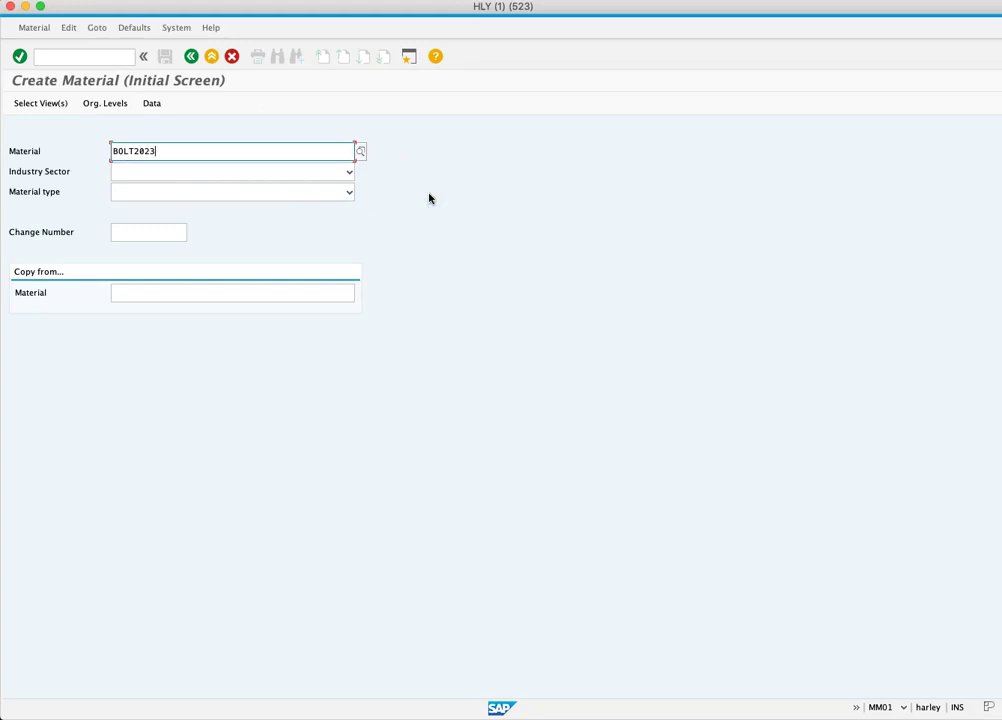
pyautogui.click(391, 193)
pyautogui.click(350, 173)
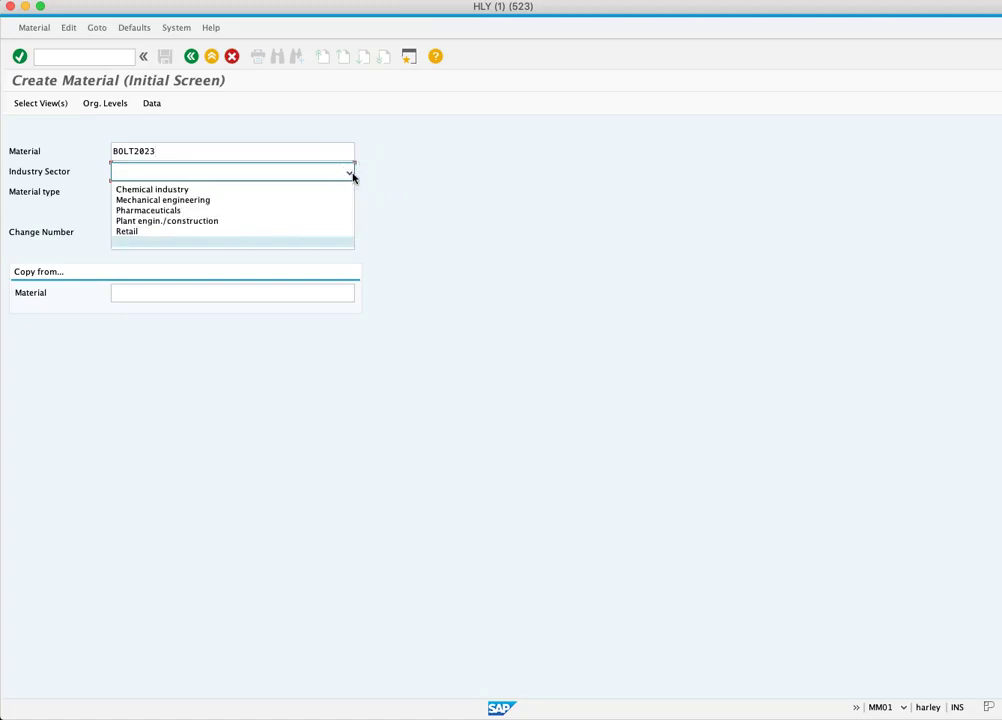
pyautogui.click(338, 200)
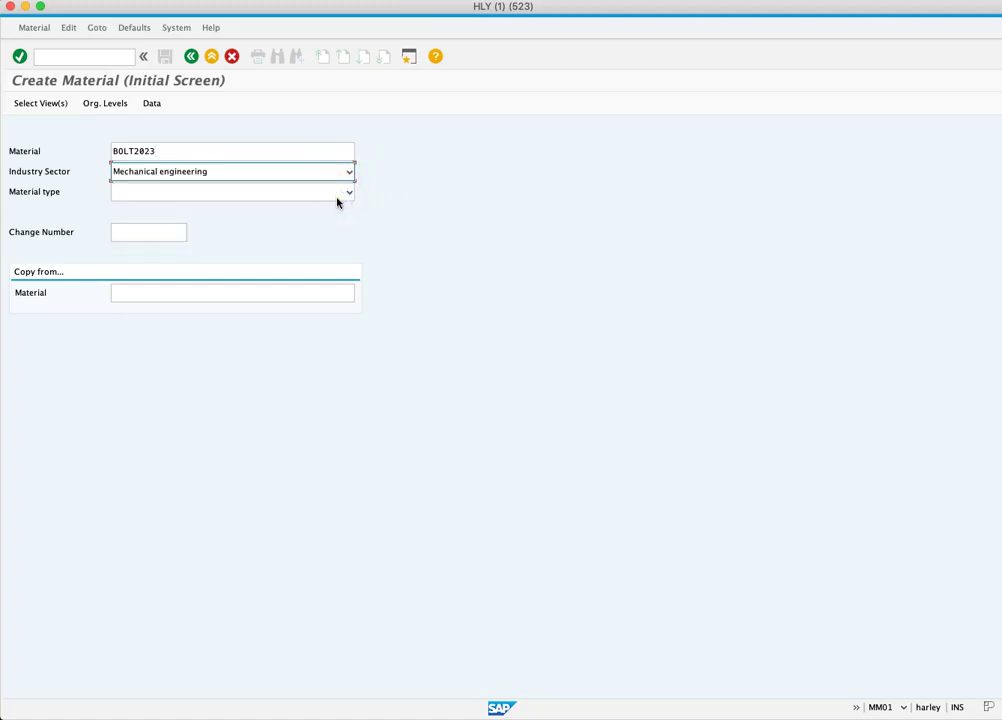
# Choose Raw materials as the material type from the dropdown
pyautogui.click(385, 225)
pyautogui.click(376, 224)
pyautogui.click(350, 194)
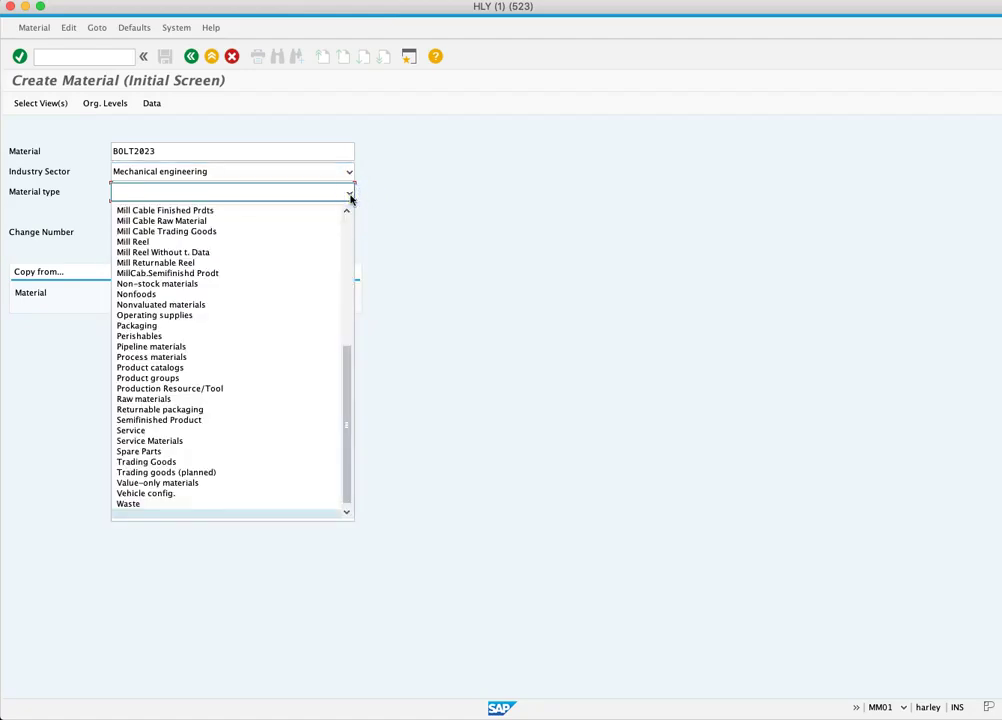
pyautogui.press('r')
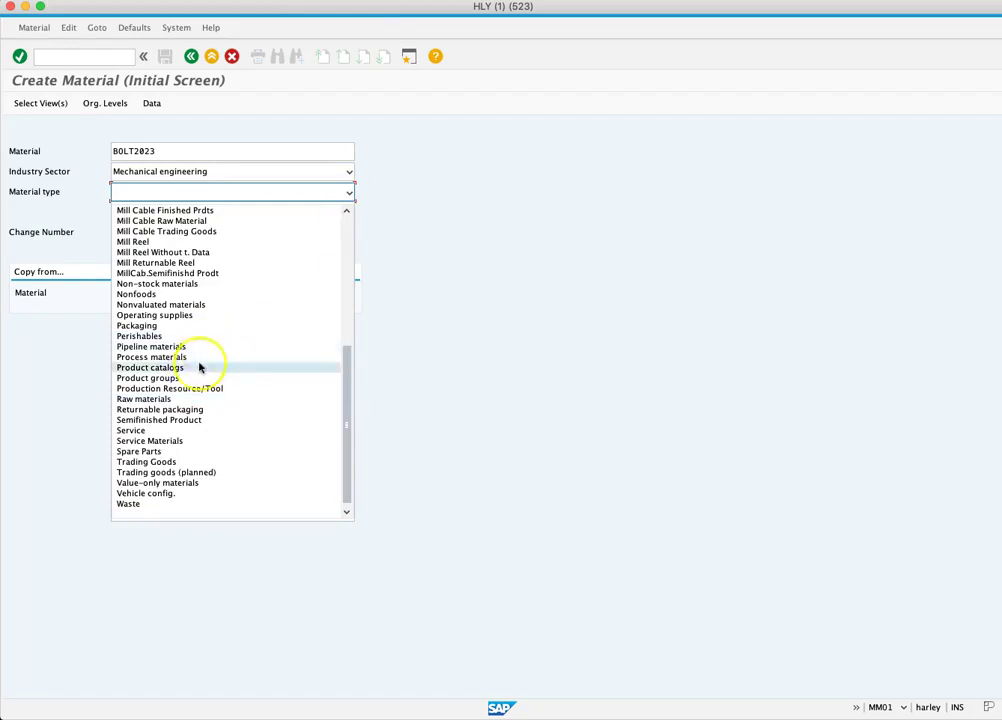
pyautogui.click(192, 400)
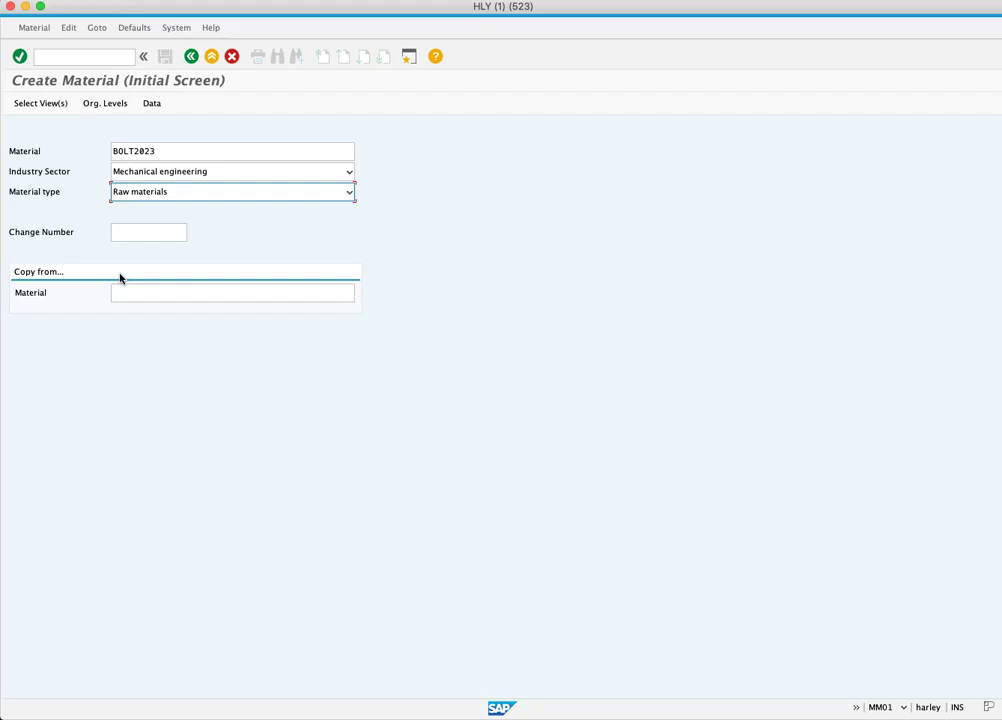
# Confirm the initial BOLT2023 entries to bring up the Select View(s) list
pyautogui.click(164, 293)
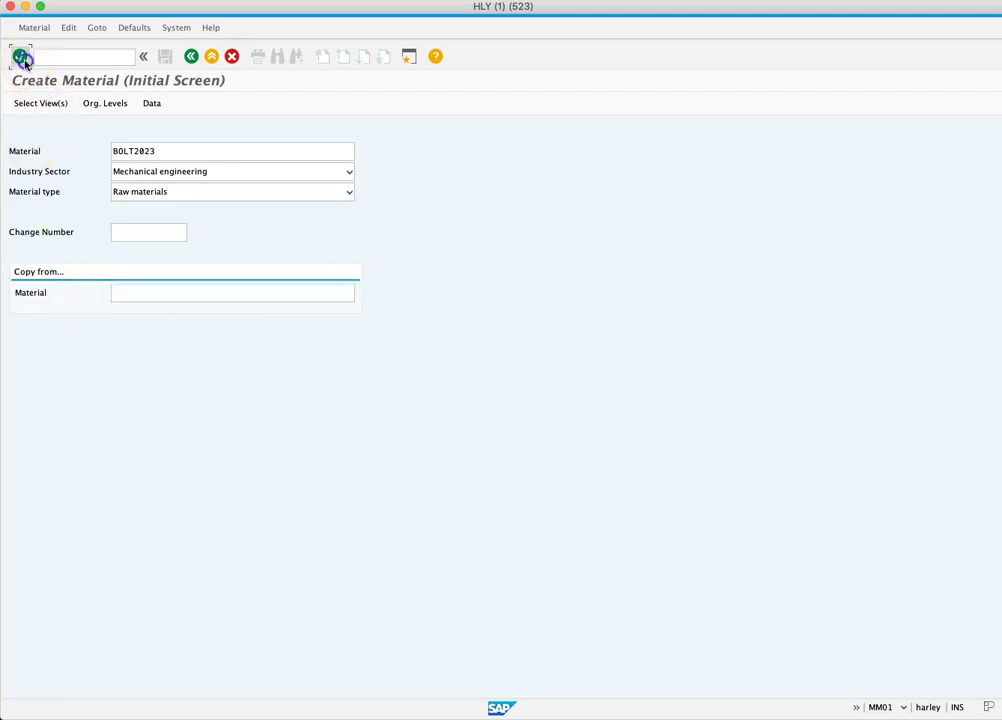
pyautogui.click(20, 56)
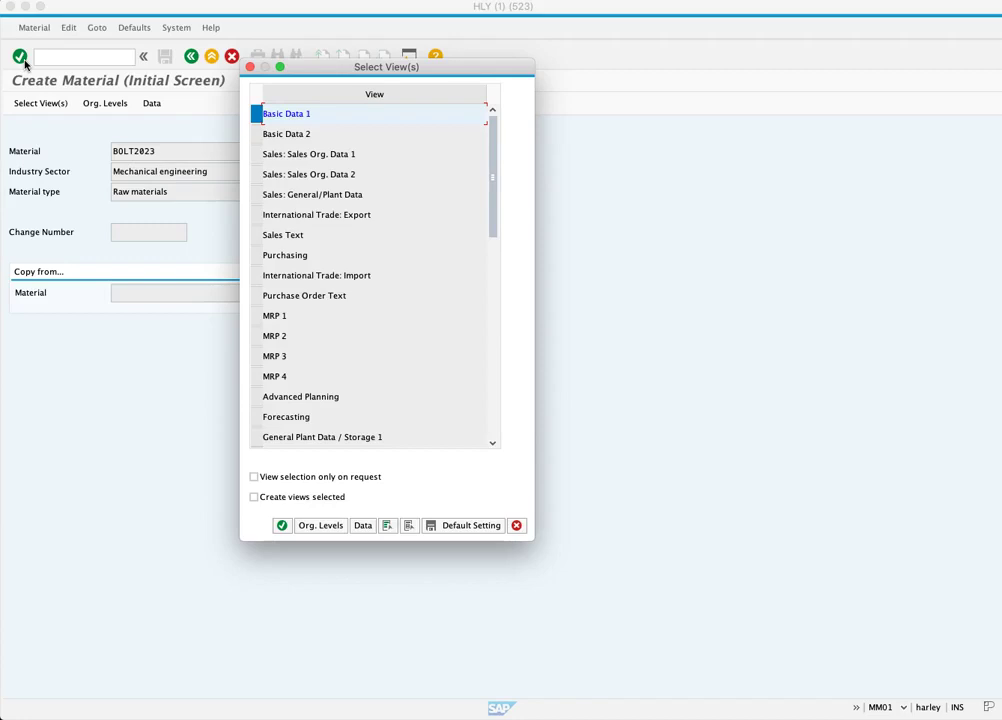
# Select the Purchasing and General Plant Data / Storage 1 views and confirm the selection
pyautogui.click(255, 256)
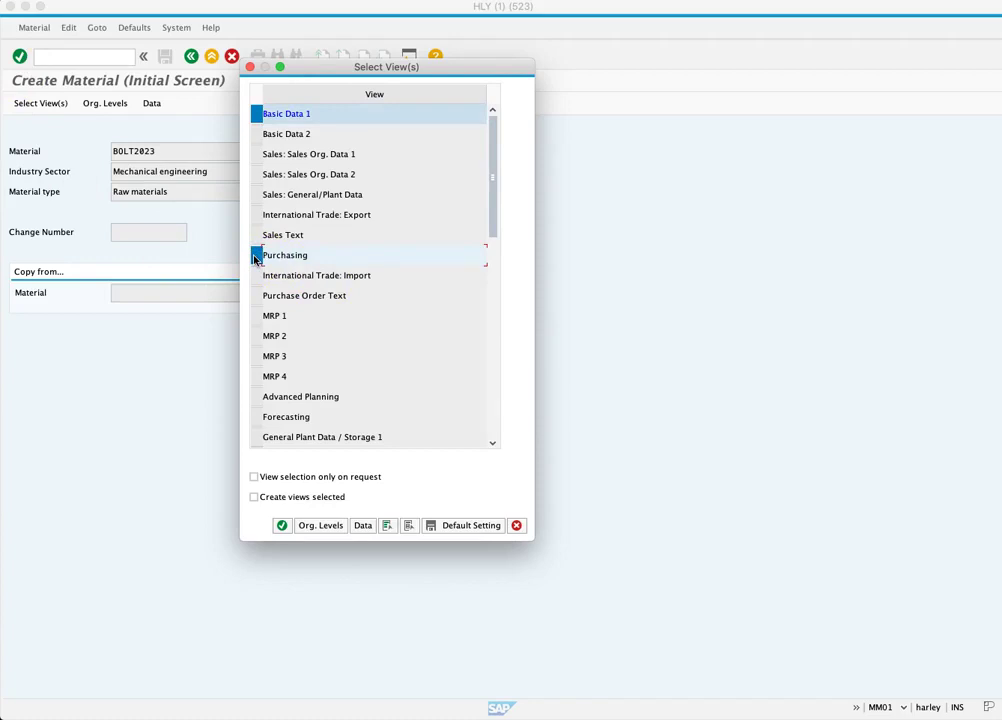
pyautogui.click(256, 440)
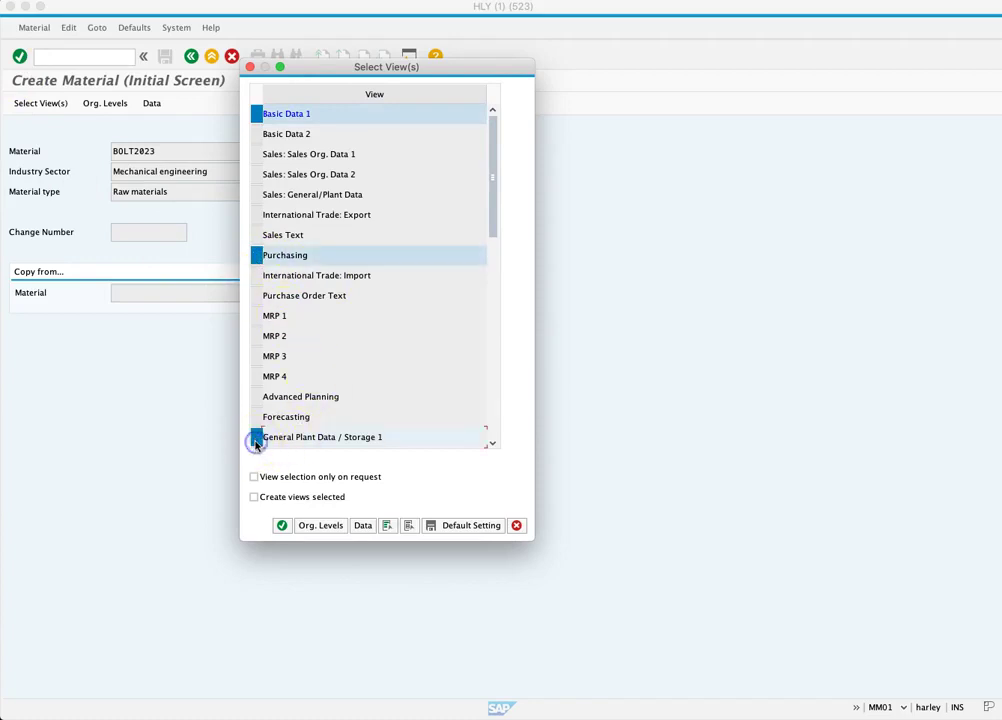
pyautogui.click(277, 530)
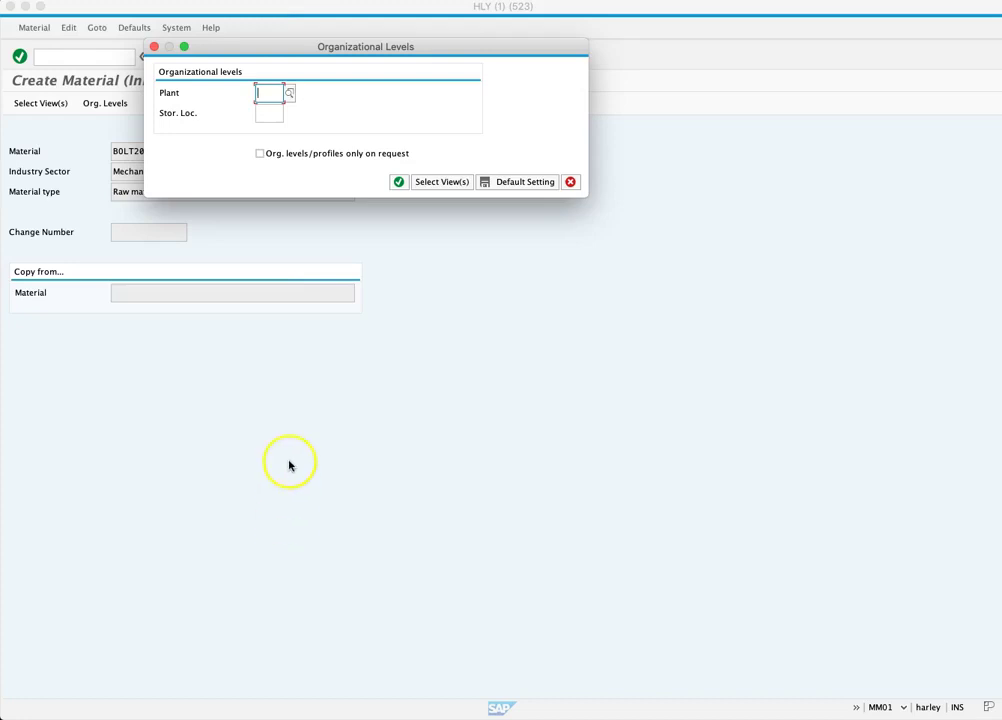
# Choose plant MI00 from the plant value list
pyautogui.click(288, 93)
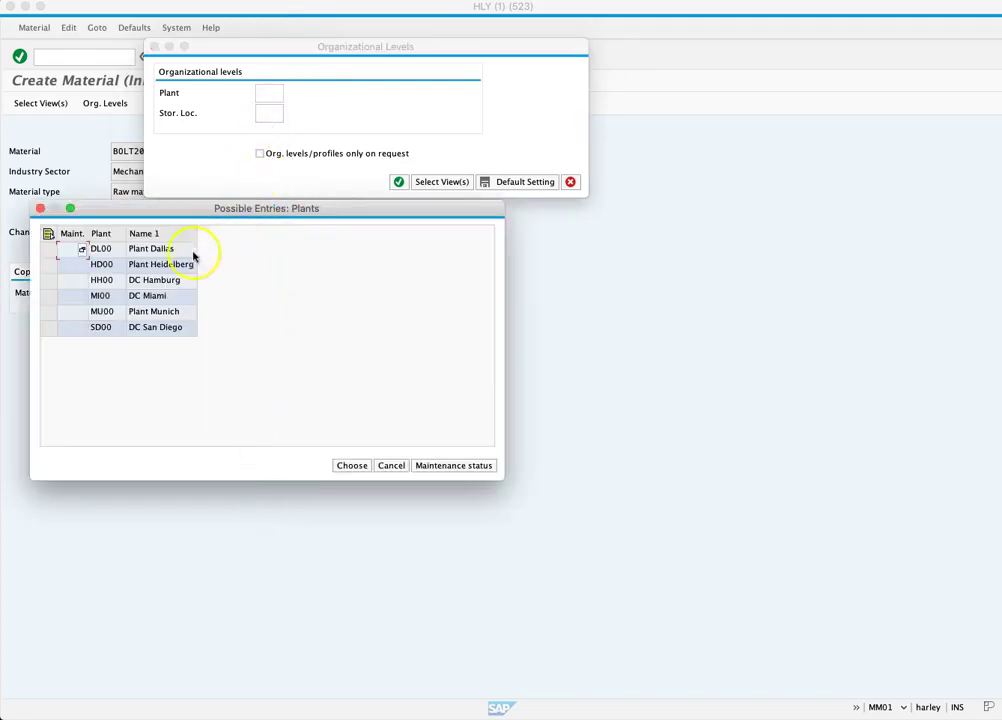
pyautogui.click(103, 297)
pyautogui.click(103, 297)
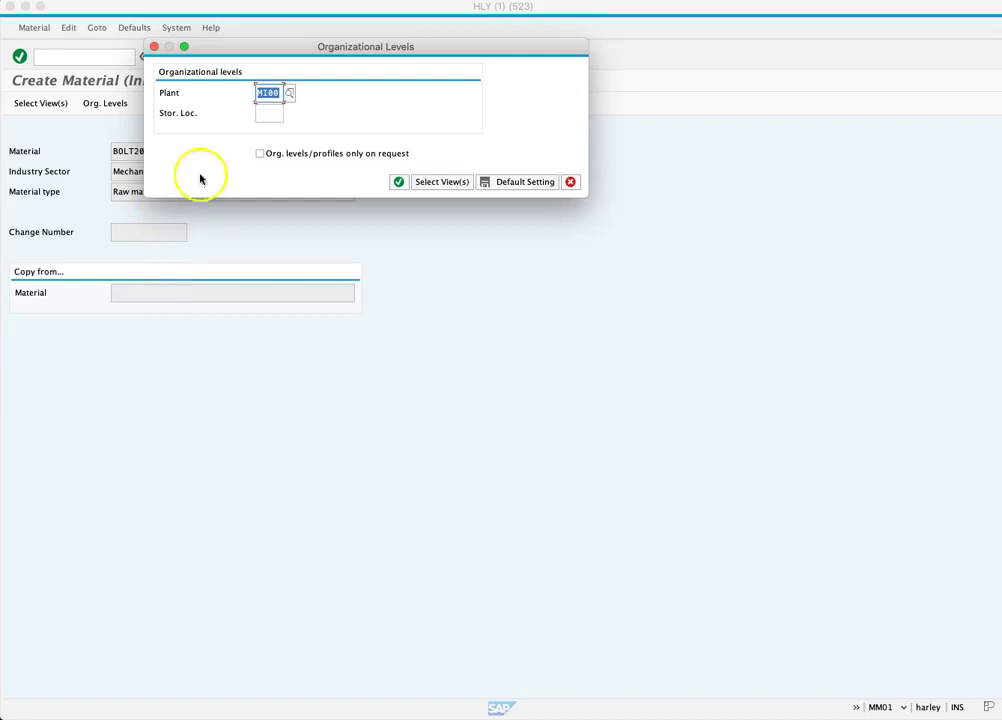
# Choose storage location MI00 Miscellaneous and confirm the organizational levels
pyautogui.click(266, 114)
pyautogui.click(293, 118)
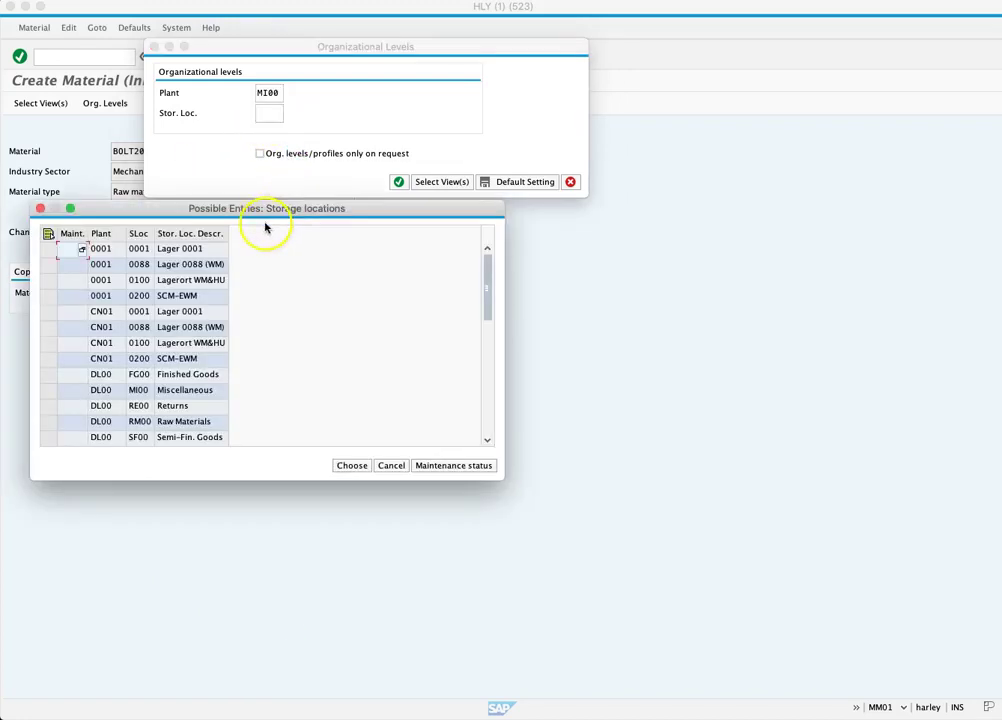
pyautogui.scroll(-5, 170, 393)
pyautogui.scroll(-4, 170, 393)
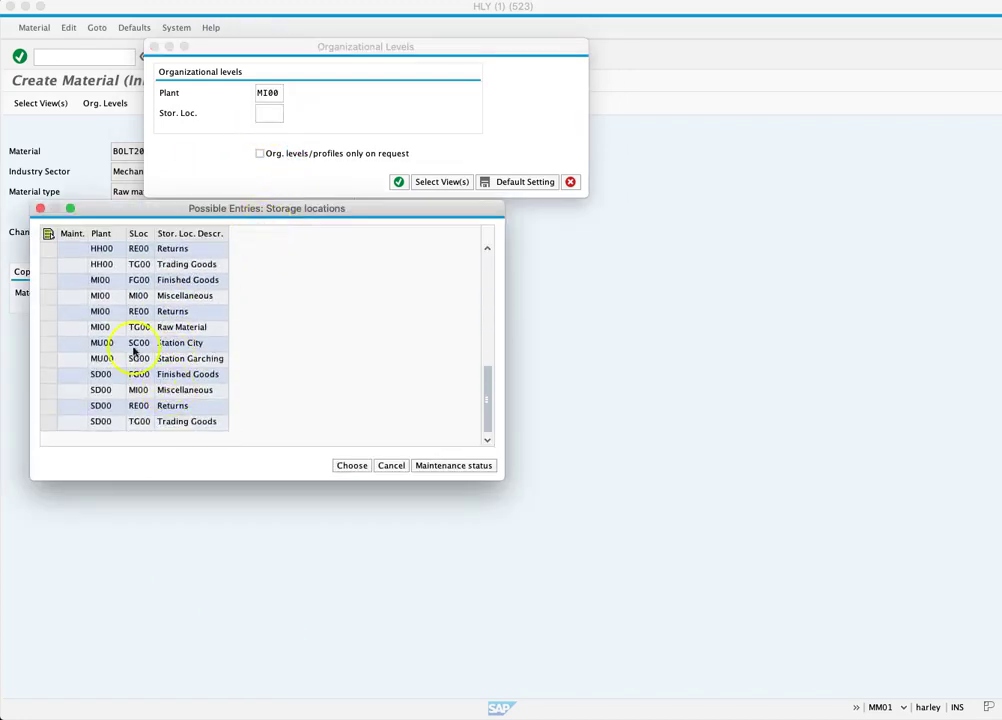
pyautogui.click(100, 297)
pyautogui.doubleClick(100, 297)
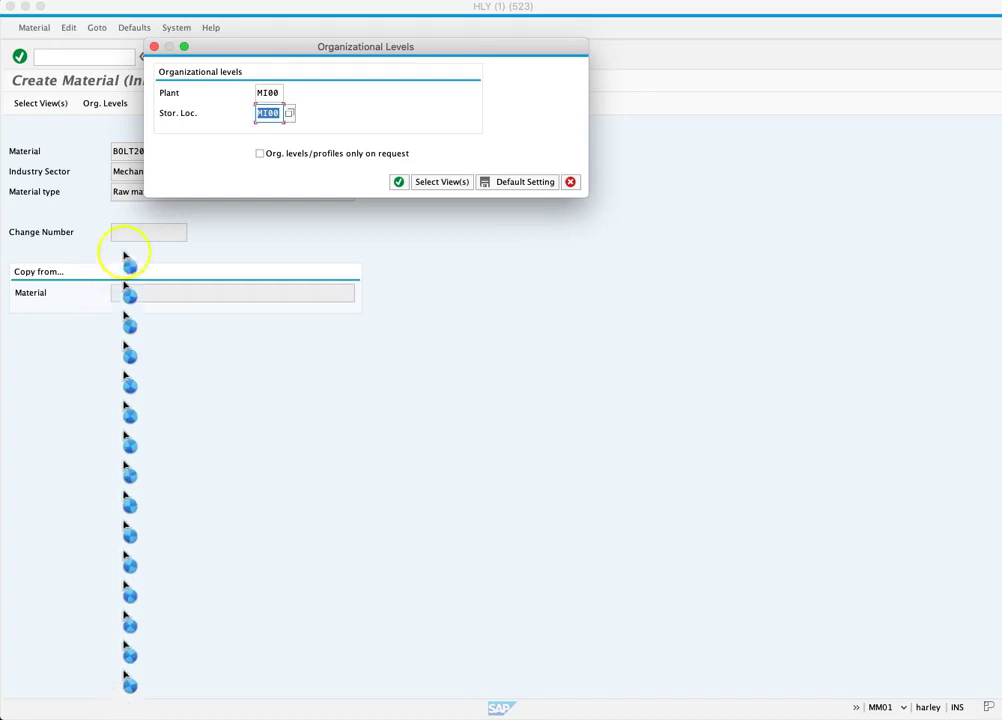
pyautogui.click(400, 182)
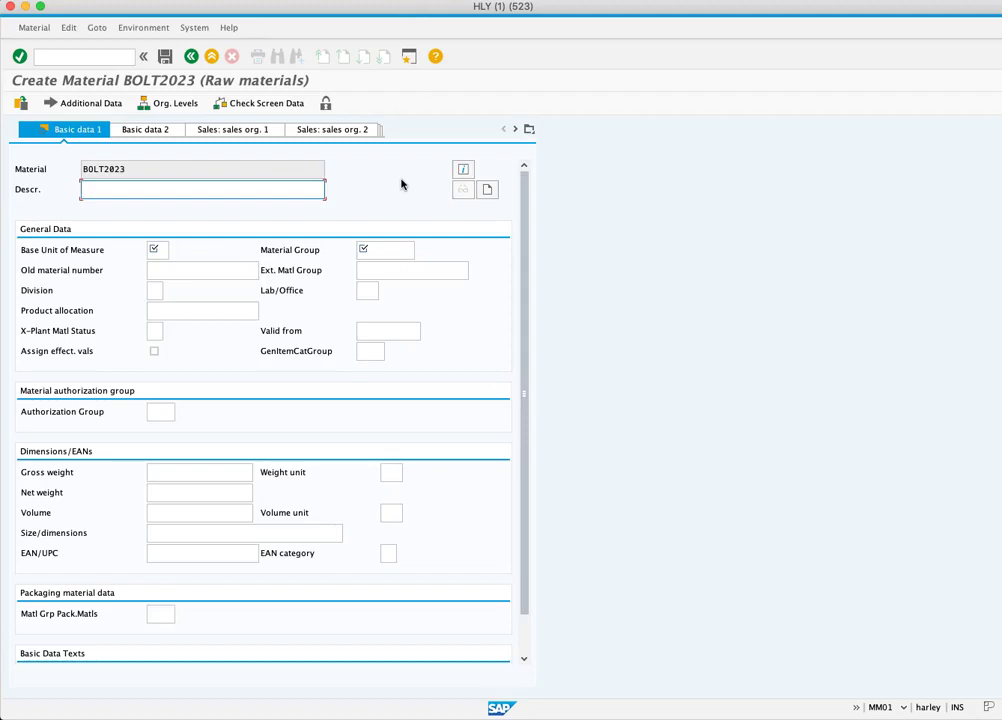
# Enter description 'Socket Head Bolt 5x20mm' and base unit of measure EA
pyautogui.write('SOC')
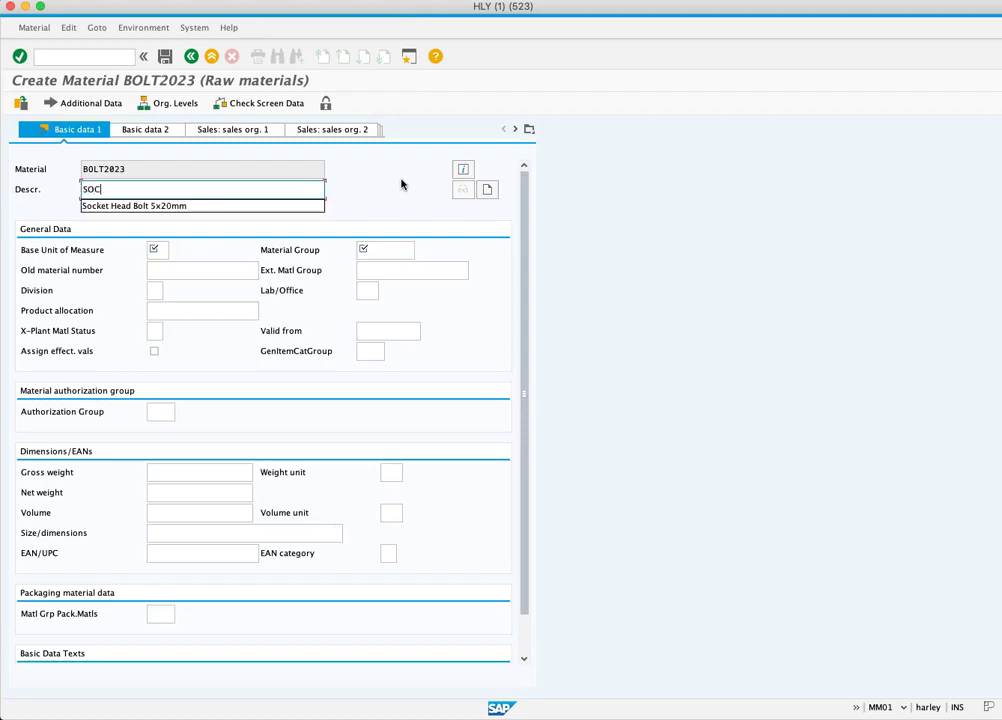
pyautogui.write('KET')
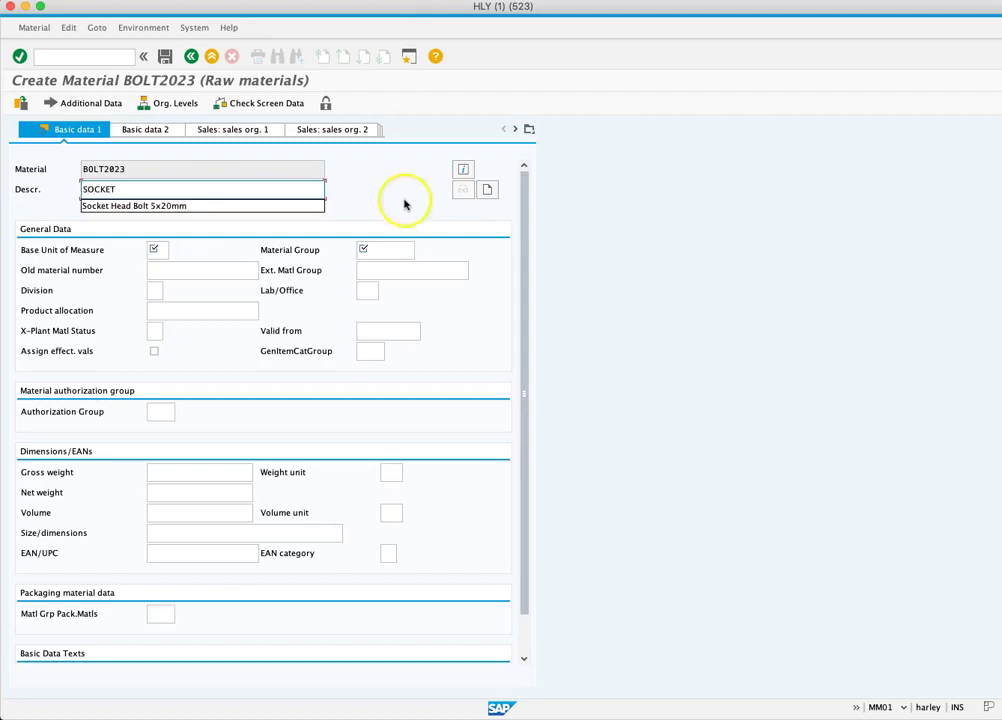
pyautogui.click(185, 205)
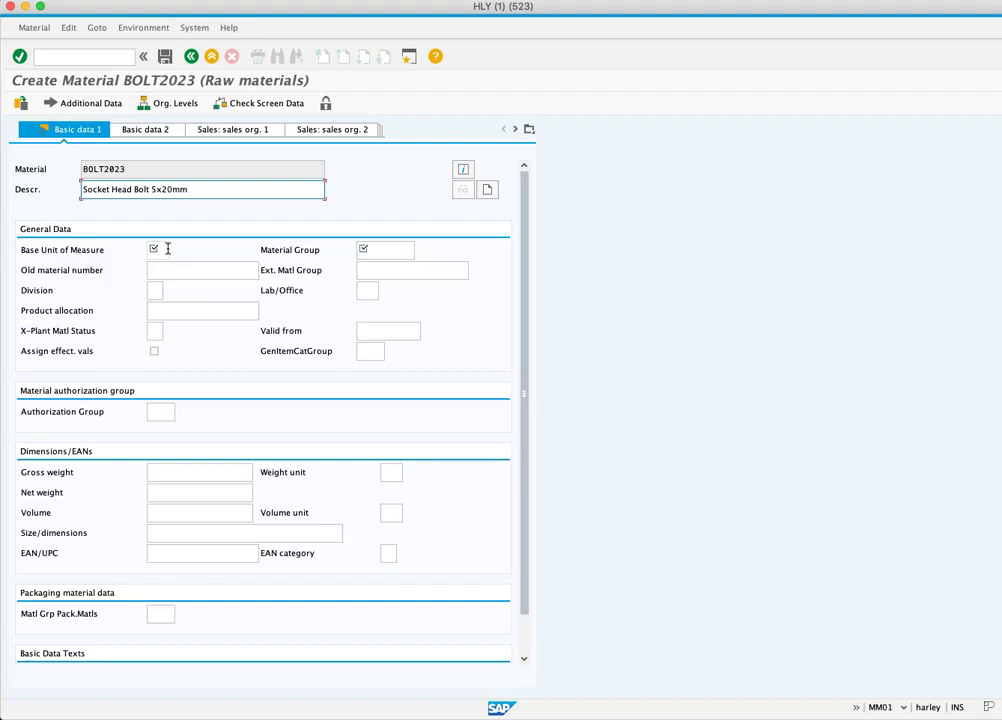
pyautogui.click(164, 255)
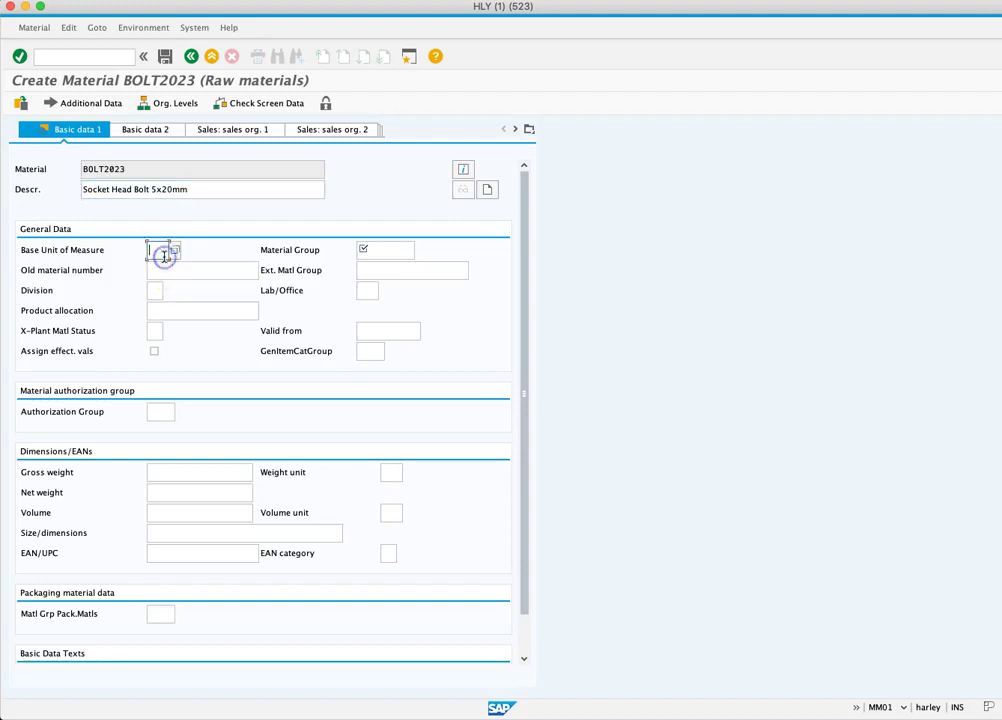
pyautogui.write('EA')
pyautogui.click(329, 258)
# Pick RAW as the material group from its value list
pyautogui.click(375, 250)
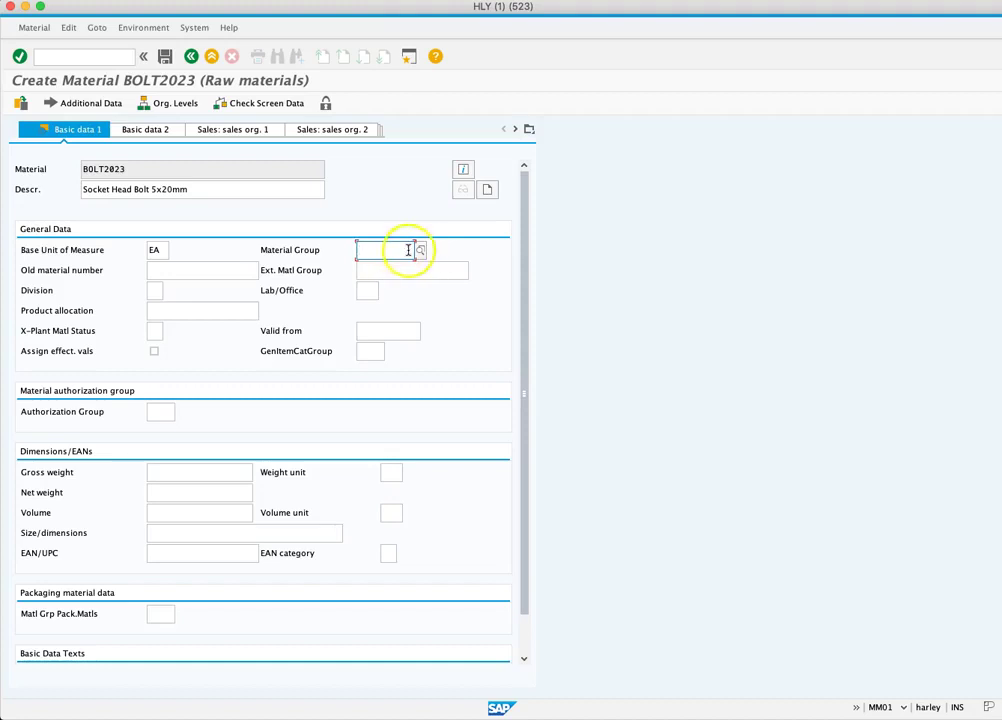
pyautogui.click(420, 251)
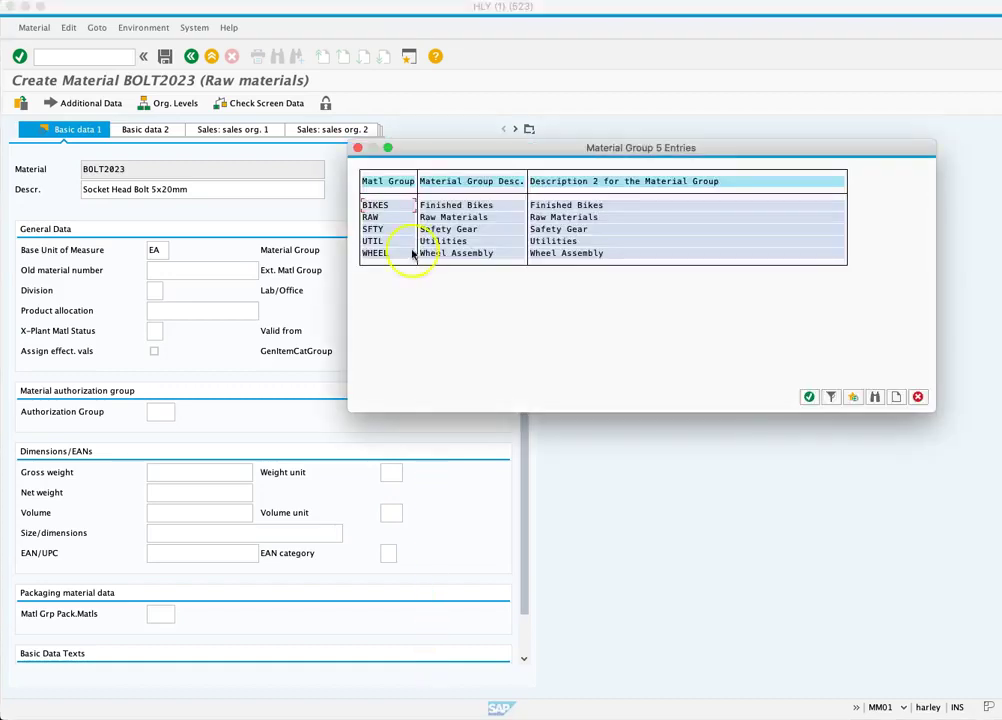
pyautogui.doubleClick(376, 217)
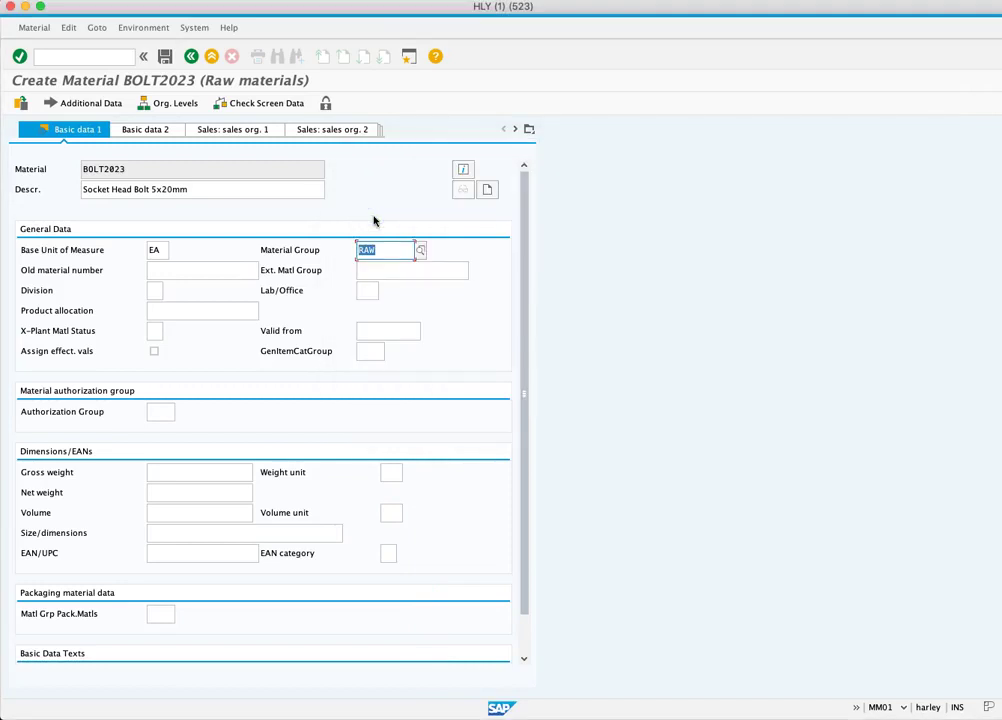
# Enter gross weight 20, weight unit G and net weight 20, then continue
pyautogui.scroll(-2, 358, 284)
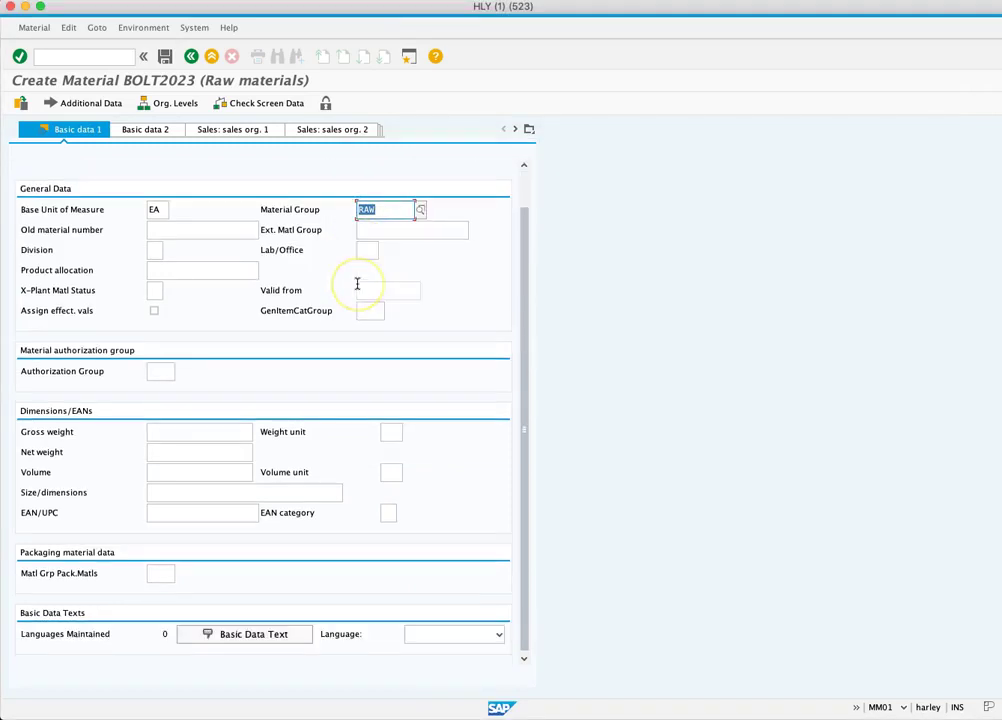
pyautogui.click(212, 431)
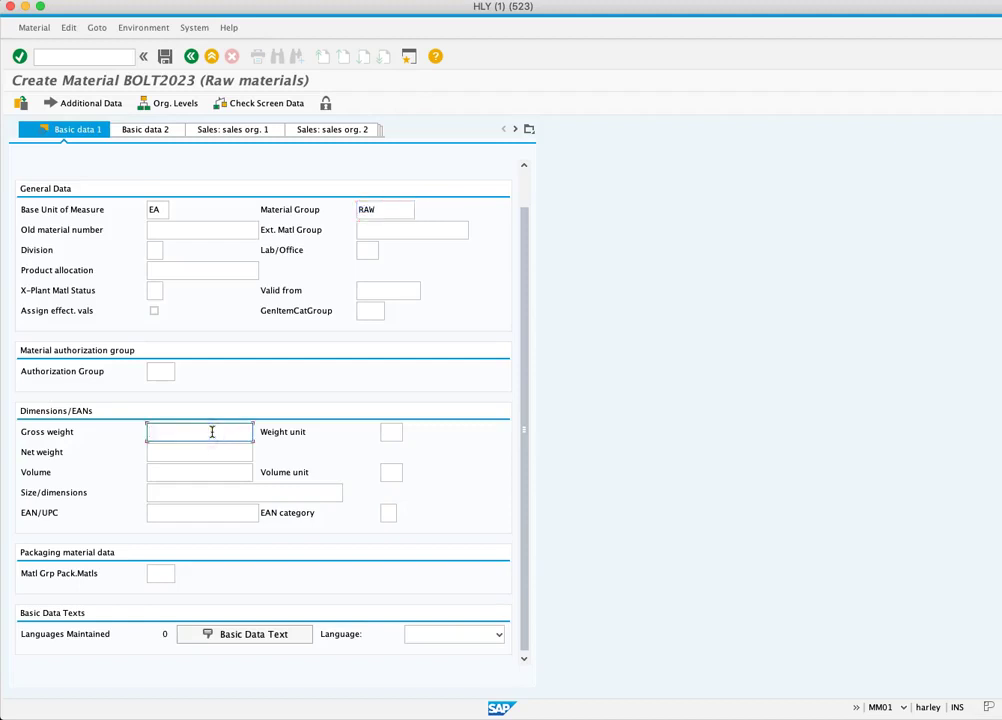
pyautogui.write('20')
pyautogui.click(390, 431)
pyautogui.write('G')
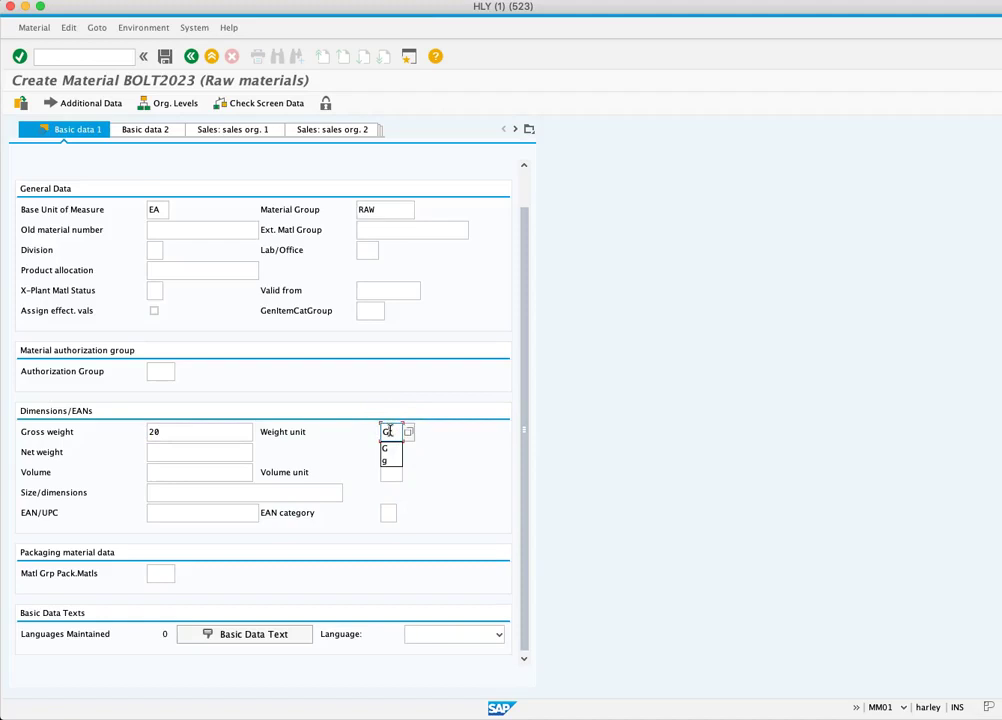
pyautogui.click(176, 450)
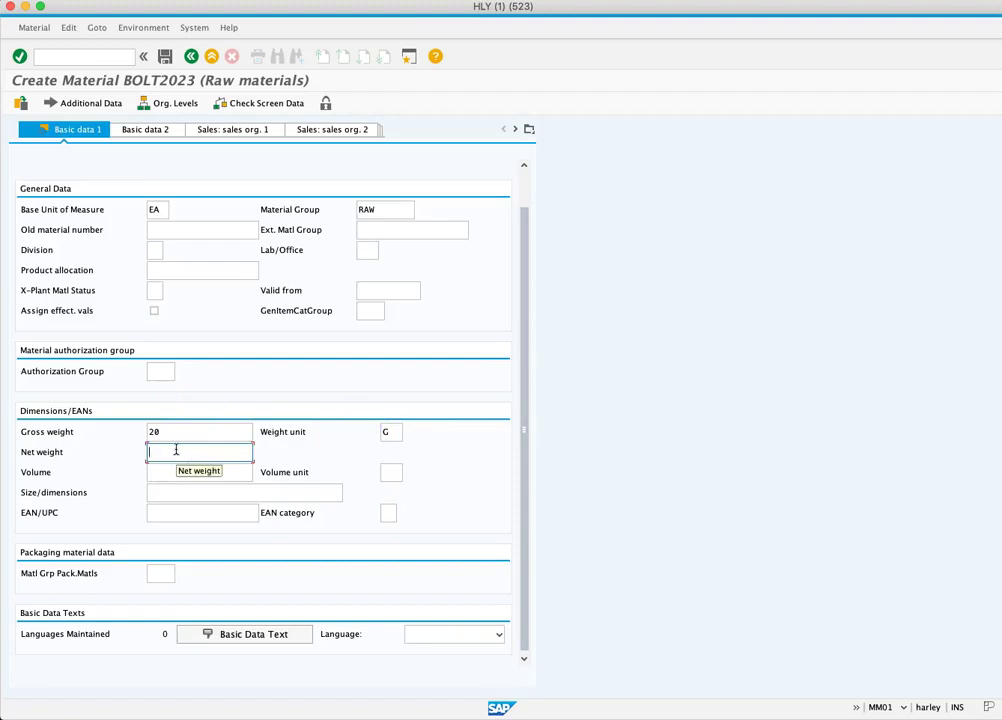
pyautogui.write('20')
pyautogui.press('Return')
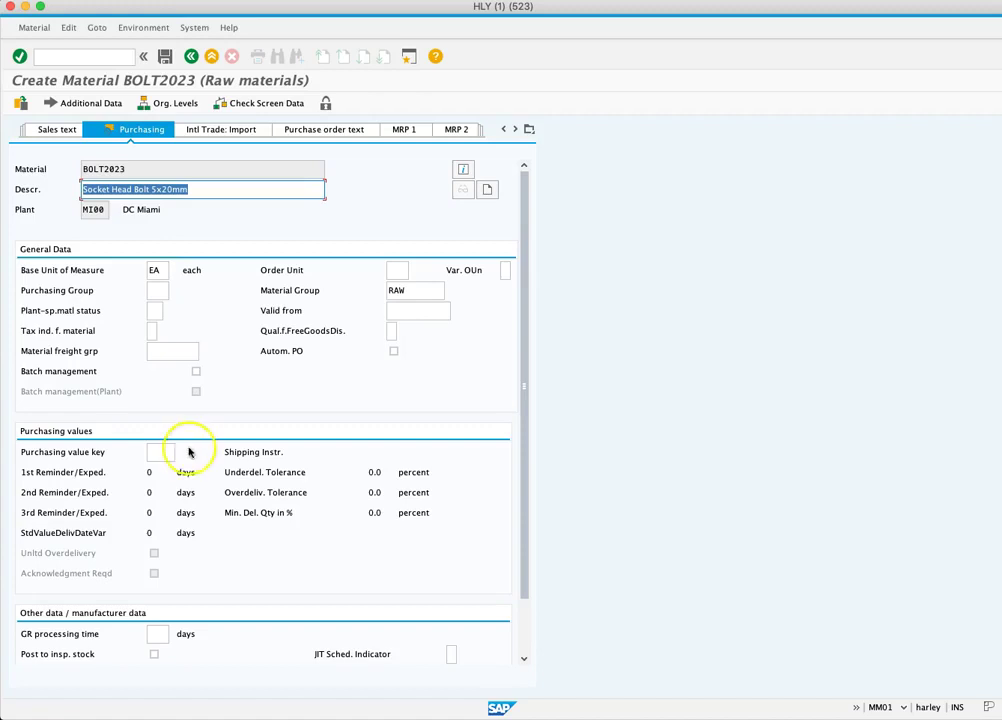
# Pick purchasing group N00 (North America) from the value list
pyautogui.click(154, 288)
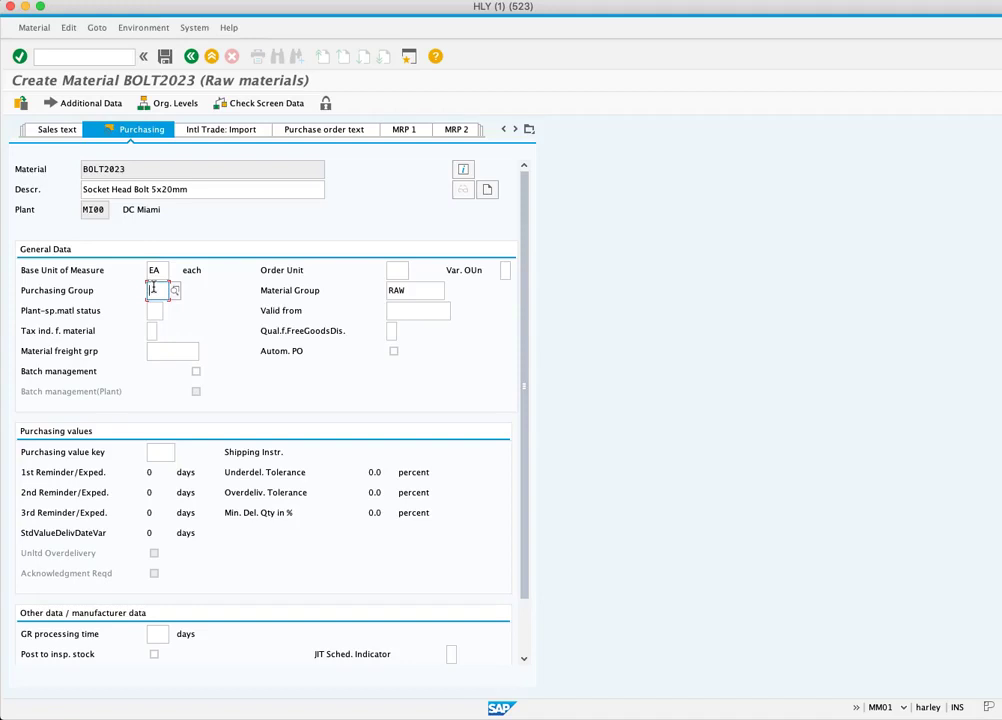
pyautogui.click(175, 290)
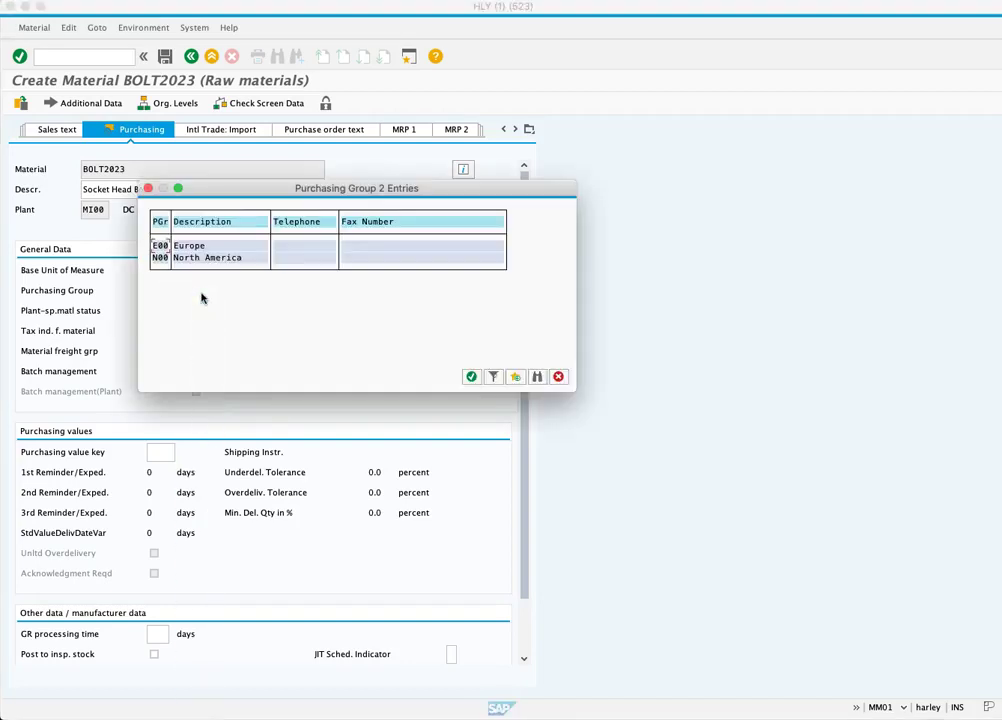
pyautogui.doubleClick(159, 257)
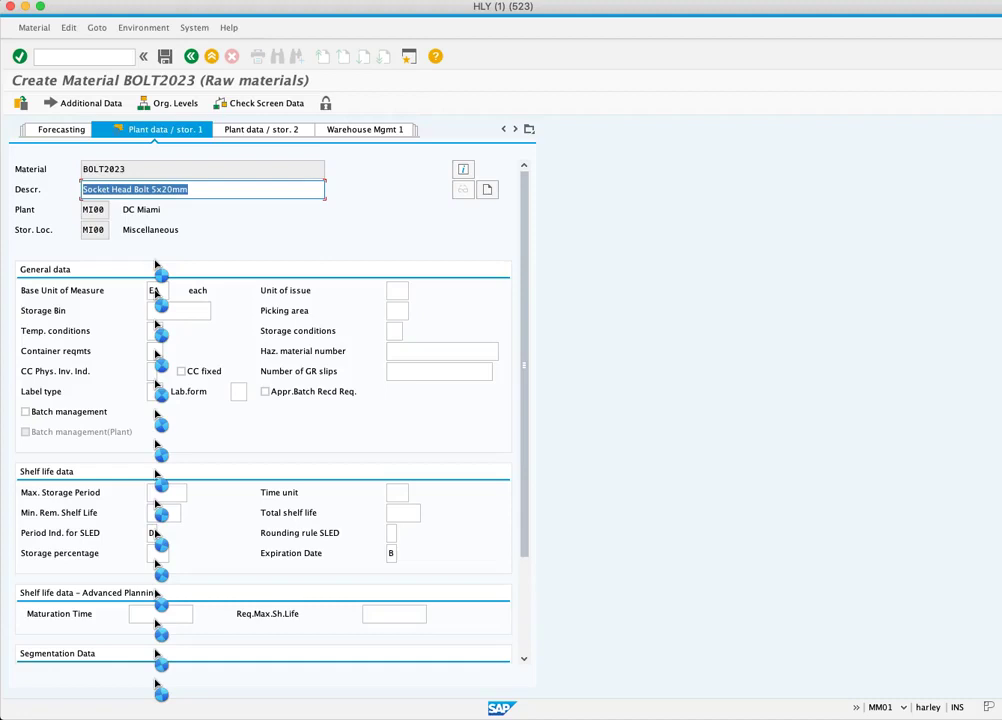
# Pick storage condition 01 (Storage condition 1) for plant MI00
pyautogui.click(399, 331)
pyautogui.click(407, 331)
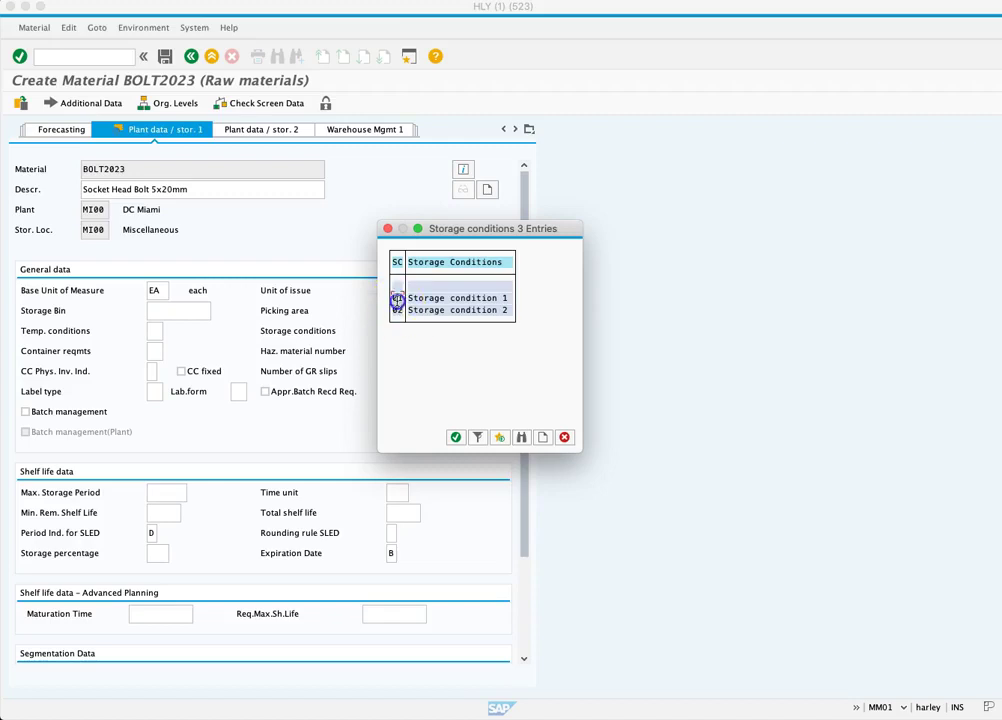
pyautogui.doubleClick(397, 299)
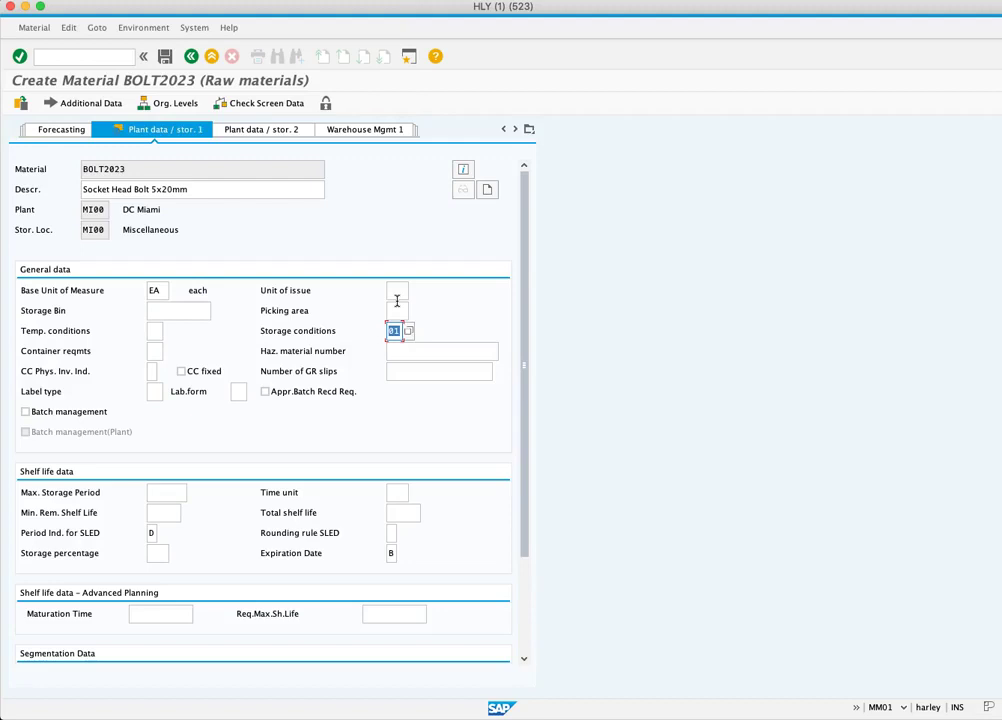
# Save material BOLT2023 and return to the empty Create Material screen
pyautogui.click(168, 57)
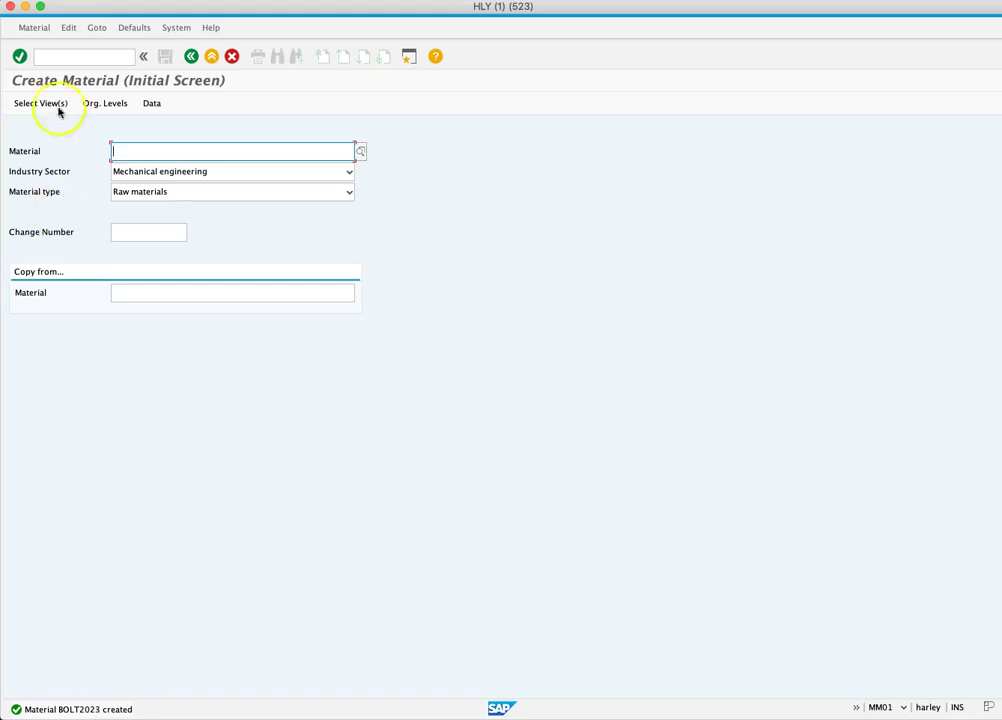
pyautogui.click(36, 27)
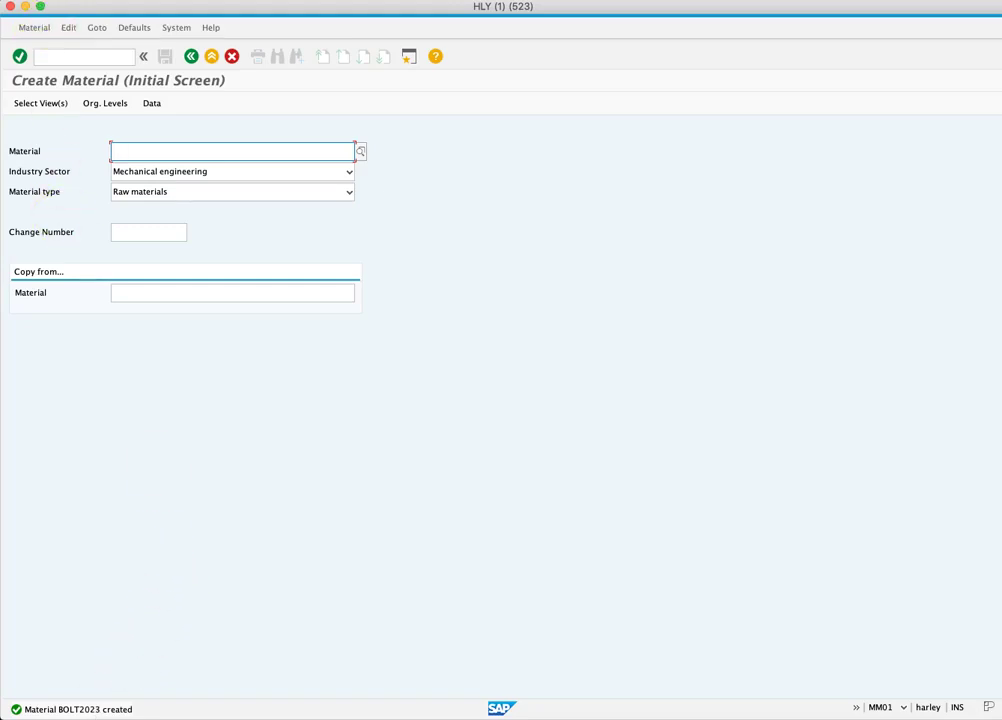